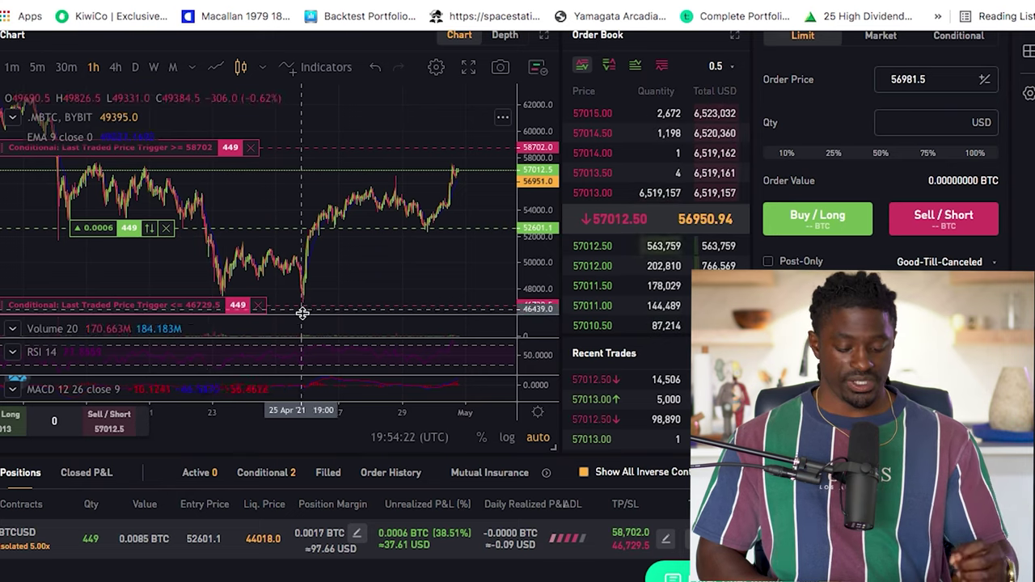
Check the Unrealized P&L value and scroll the chart before going to the Sign Up page
mouse_move(445, 544)
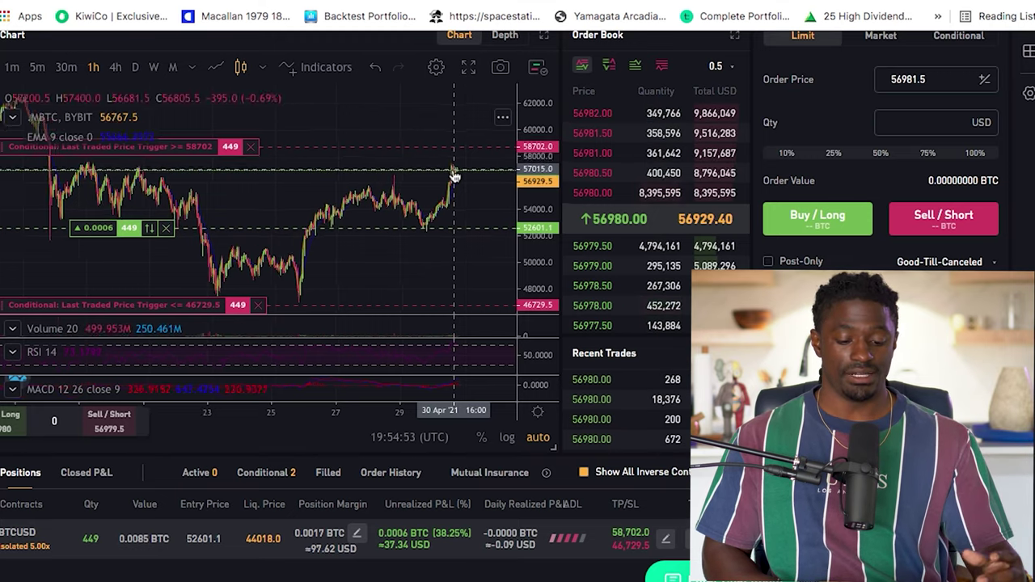
scroll(455, 174, "up", 1)
scroll(594, 135, "up", 2)
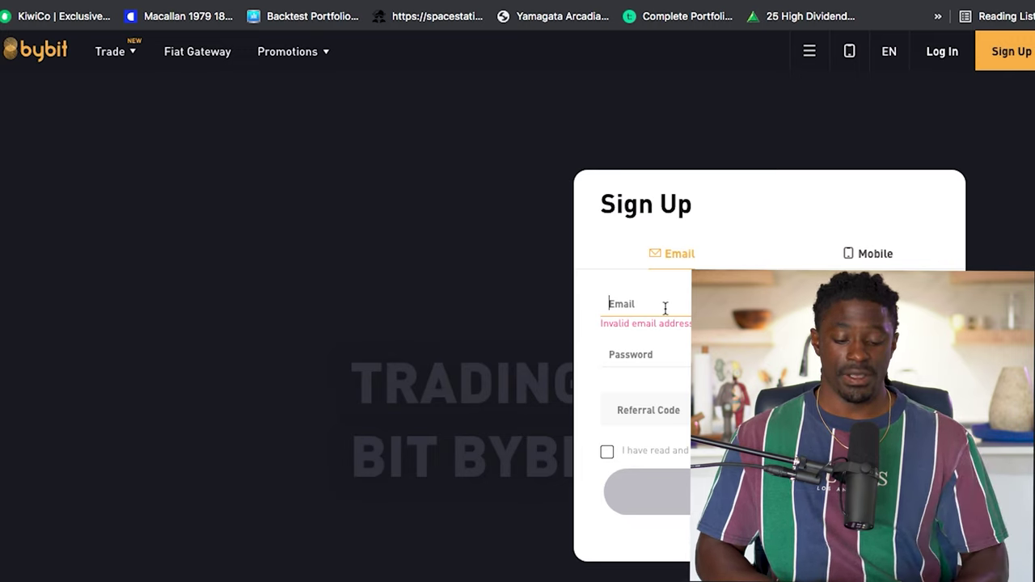
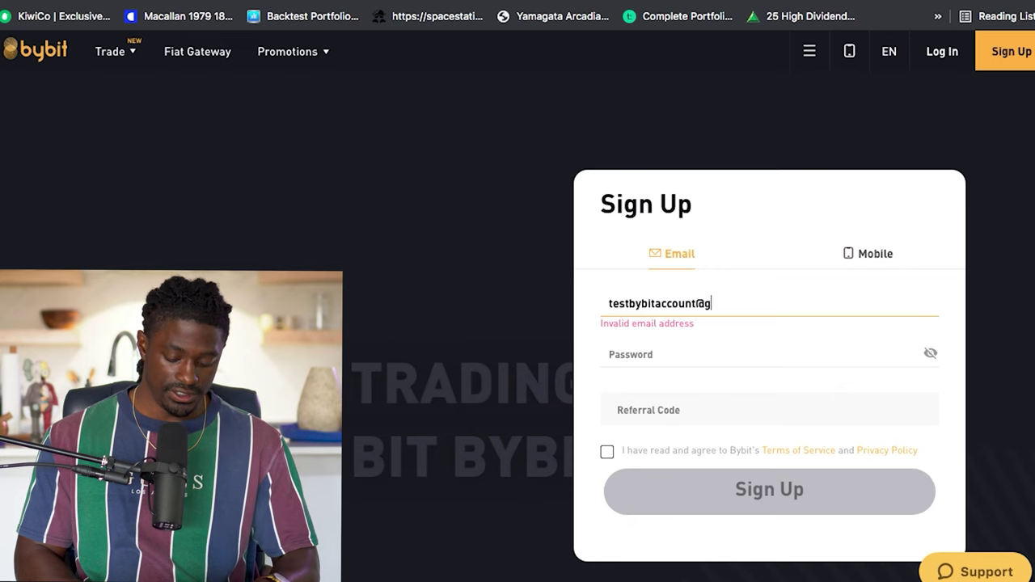
Enter an email address and the account password, accept the terms, and submit the Sign Up form
left_click(647, 354)
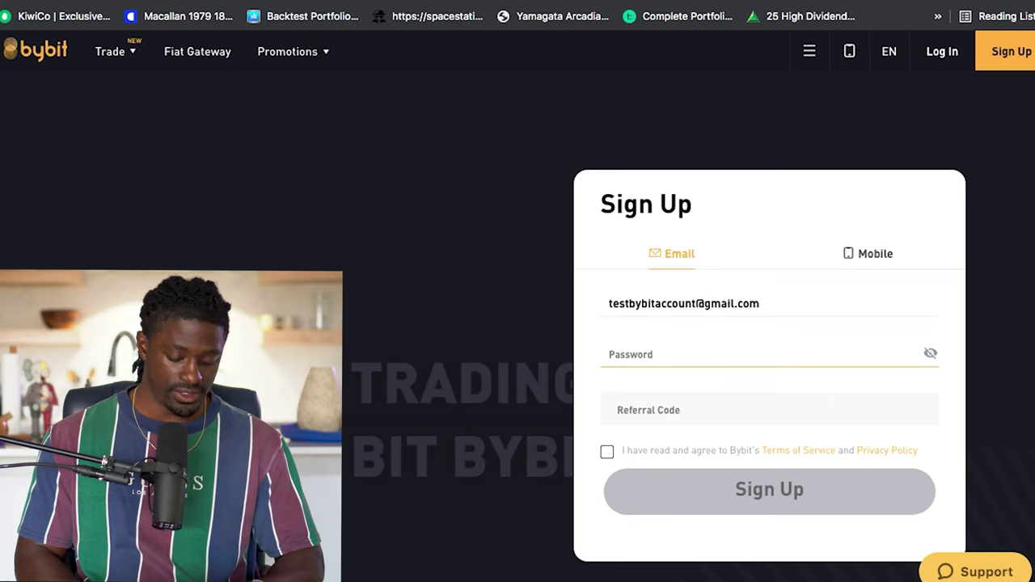
key("ctrl+v")
left_click(606, 451)
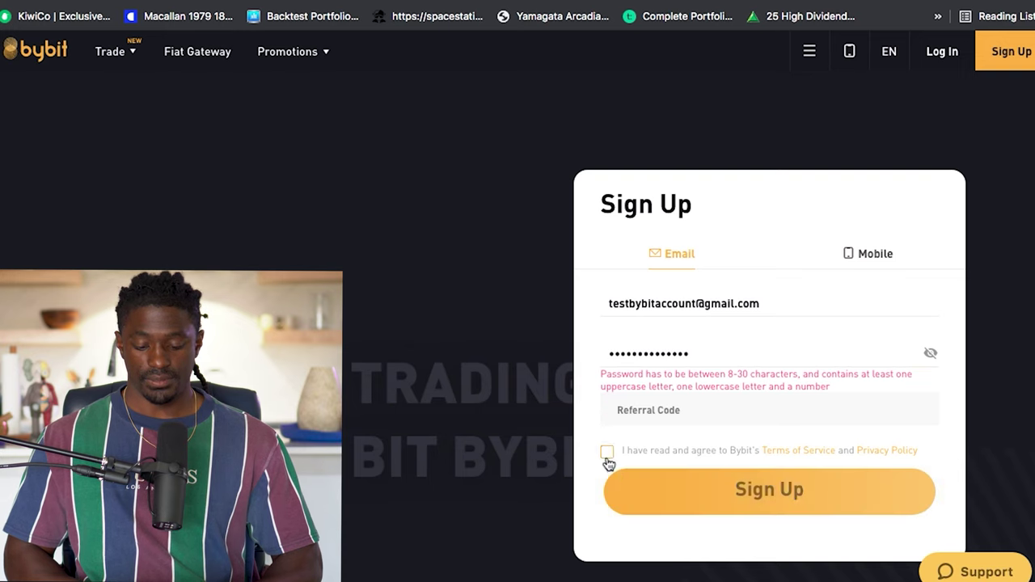
left_click(646, 490)
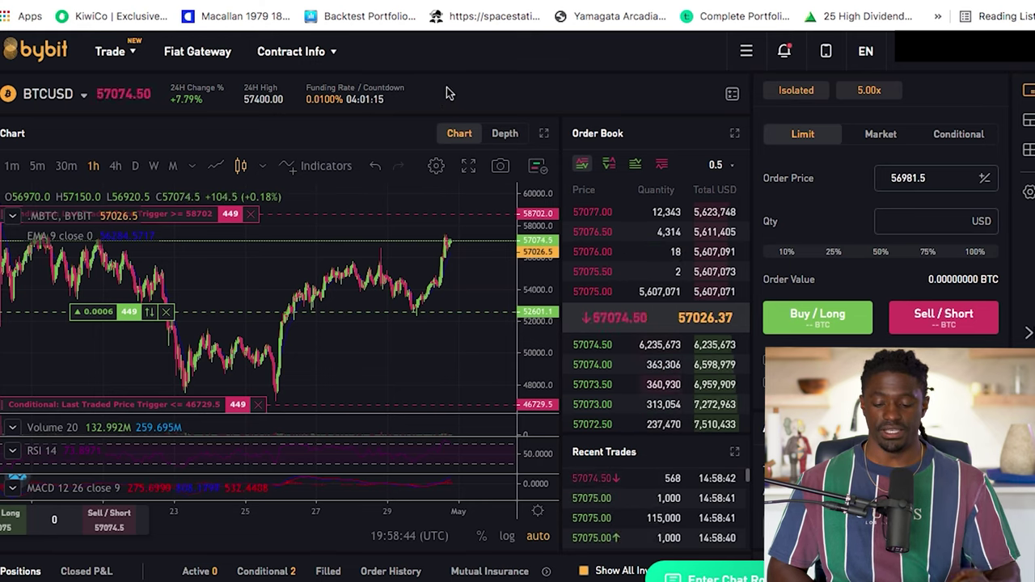
Open Assets from the header and scroll through the Trading Account equity and BTC balances
mouse_move(122, 60)
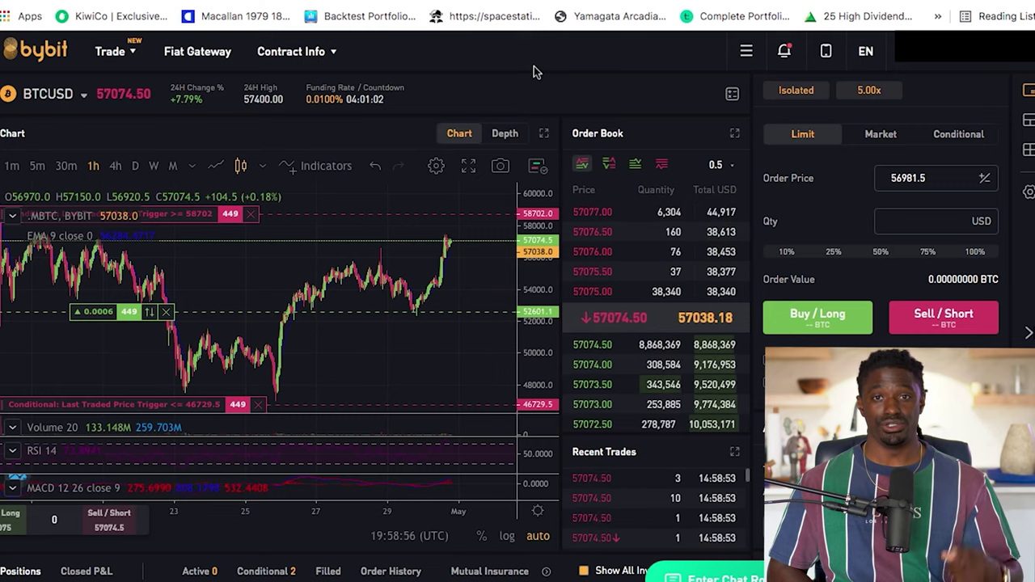
scroll(759, 239, "down", 3)
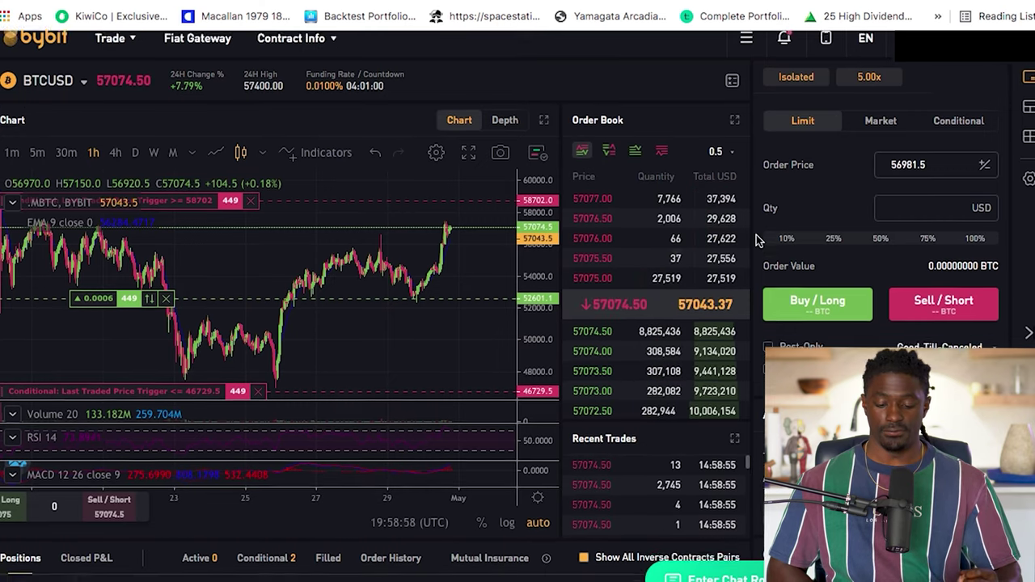
scroll(759, 239, "up", 3)
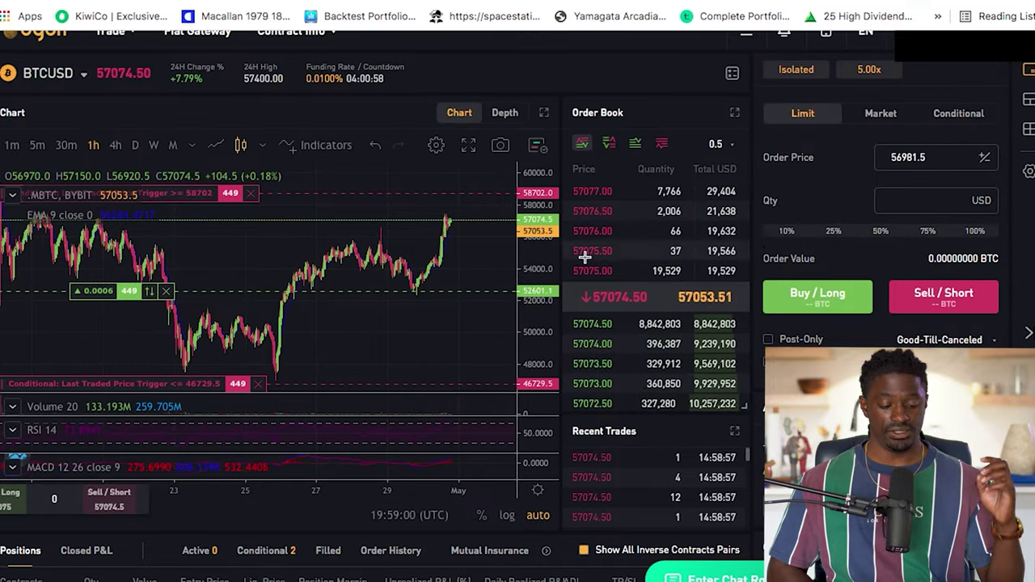
scroll(759, 240, "down", 2)
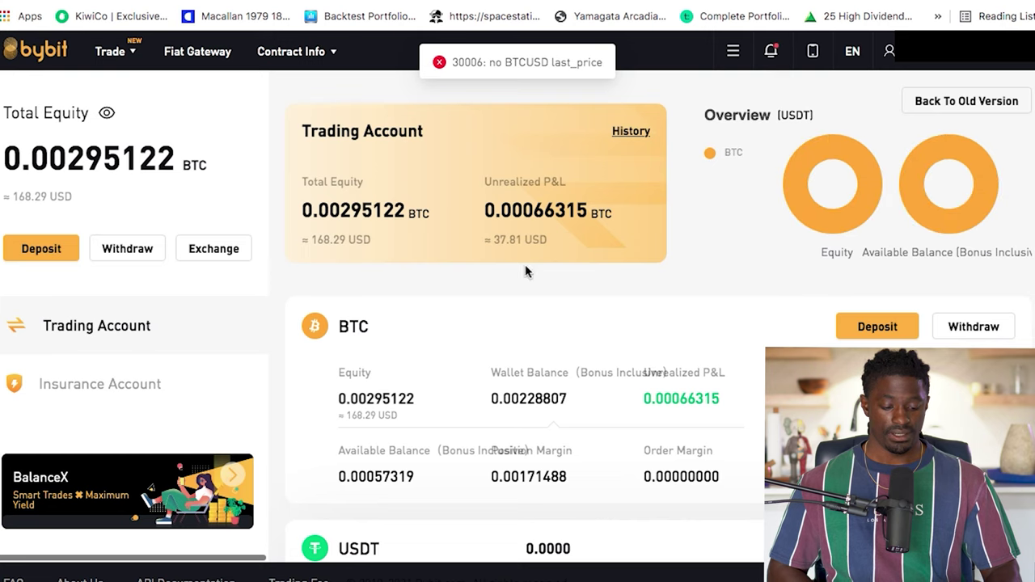
In the Deposit window, view the ETH deposit address, then switch the coin back to BTC
left_click(49, 251)
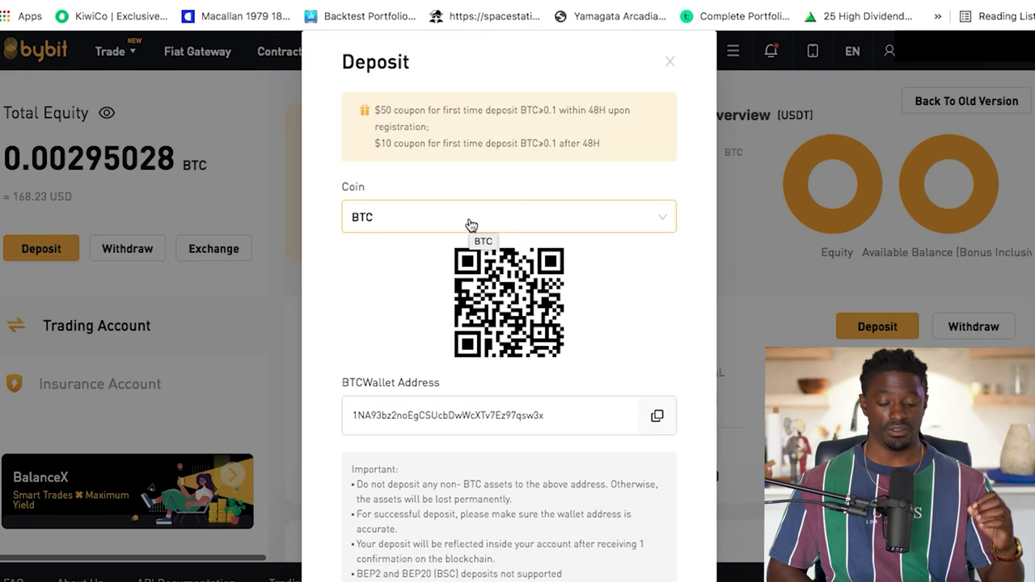
left_click(472, 219)
left_click(406, 301)
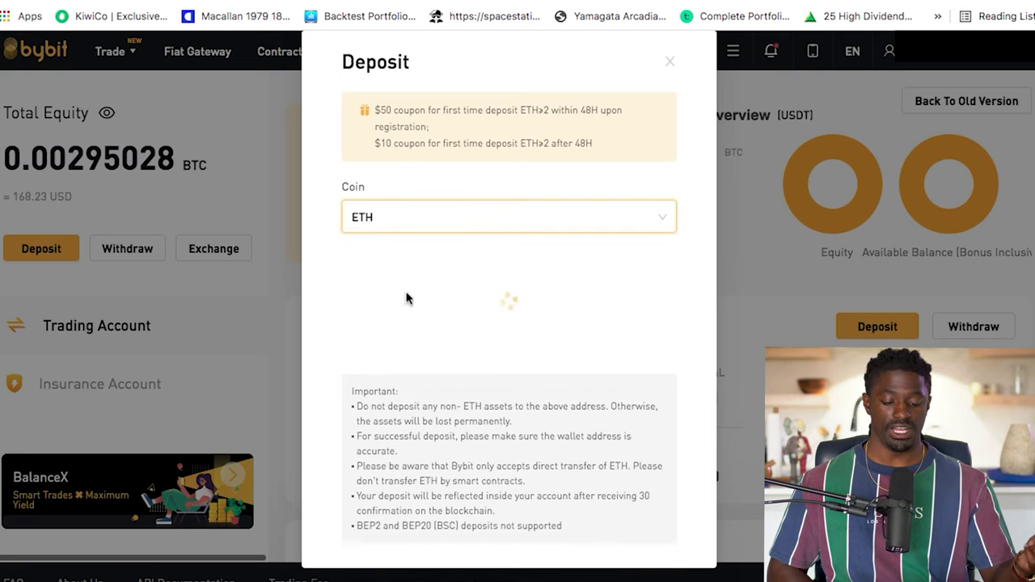
left_click(405, 216)
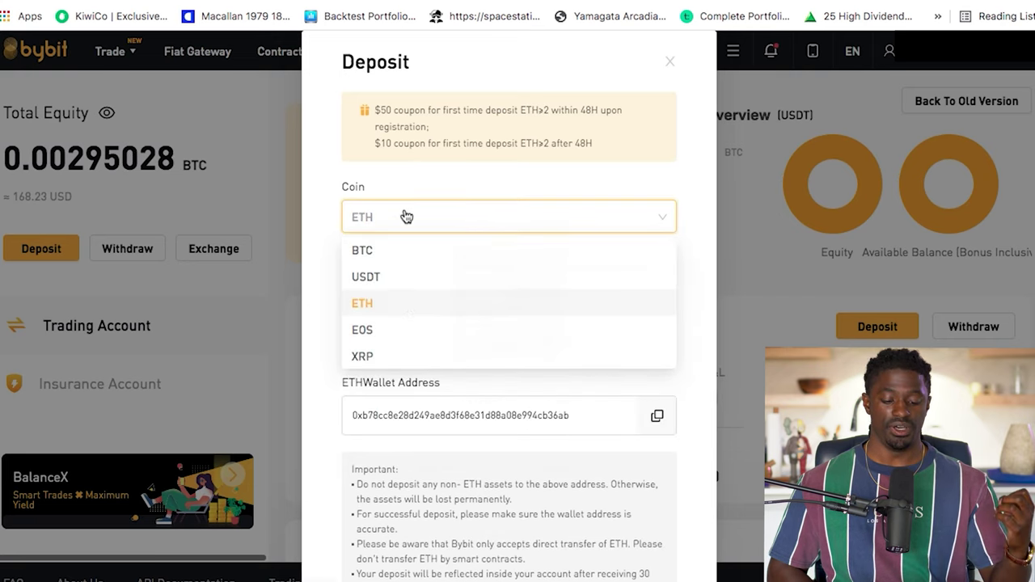
left_click(386, 251)
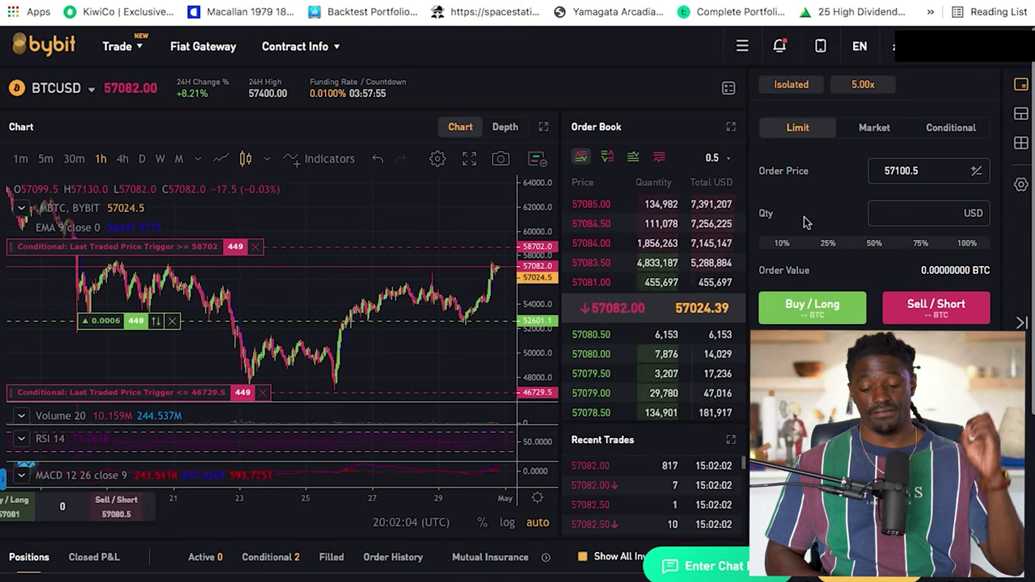
Open the Isolated margin leverage settings and drag the Leverage slider from 5x, ending at 50x
left_click(866, 86)
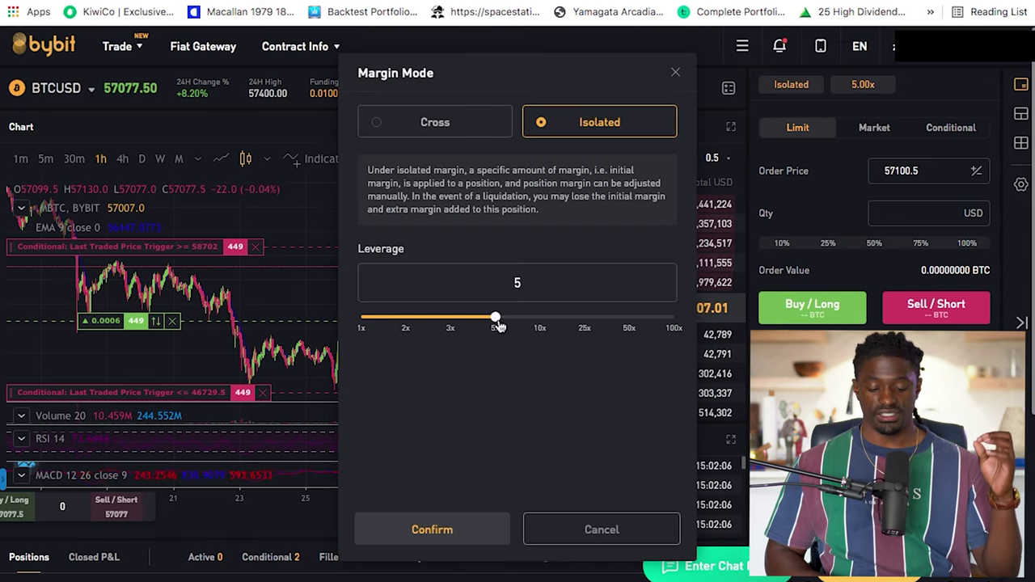
left_click_drag(496, 318, 354, 323)
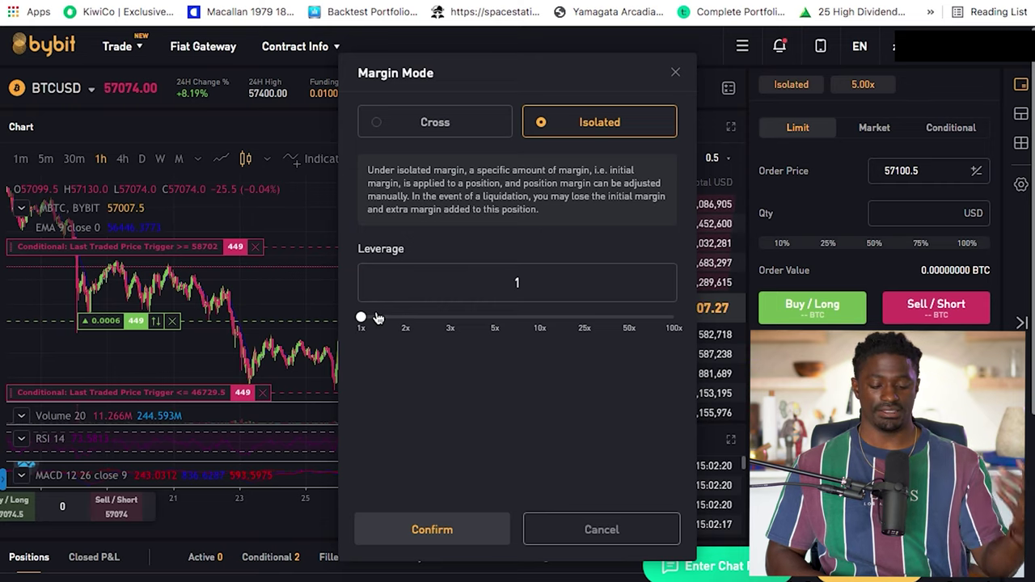
left_click_drag(362, 319, 407, 322)
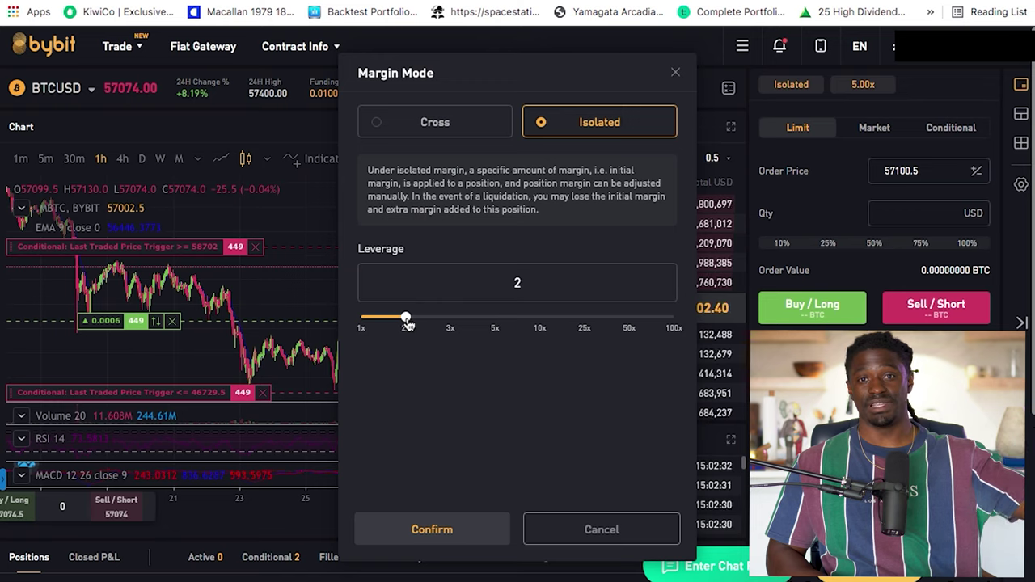
left_click_drag(409, 323, 637, 324)
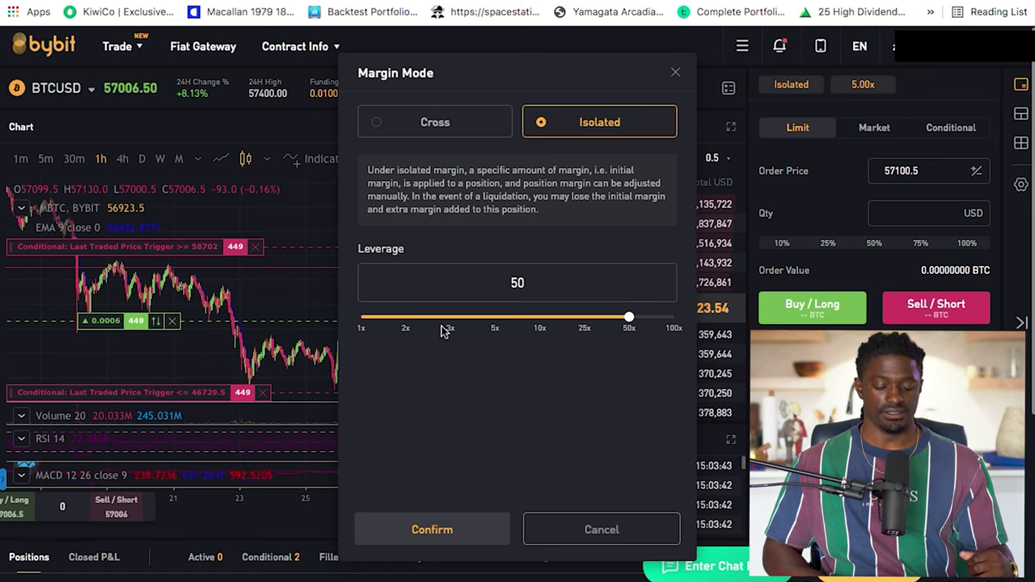
Try leverage values between 1x and 100x, then close Margin Mode unapplied, keeping Isolated 5.00x
left_click(403, 328)
left_click(366, 322)
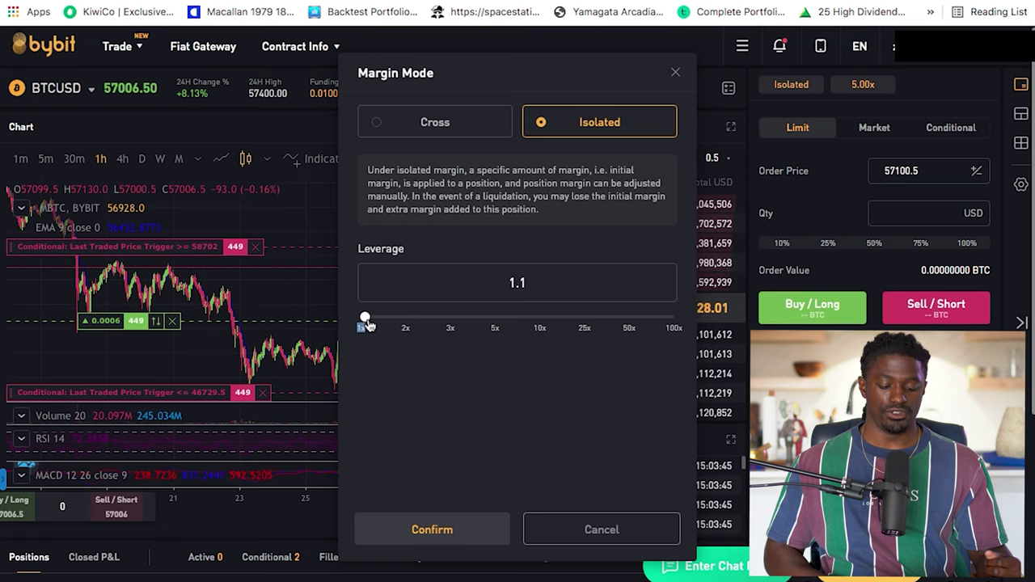
left_click_drag(368, 323, 361, 321)
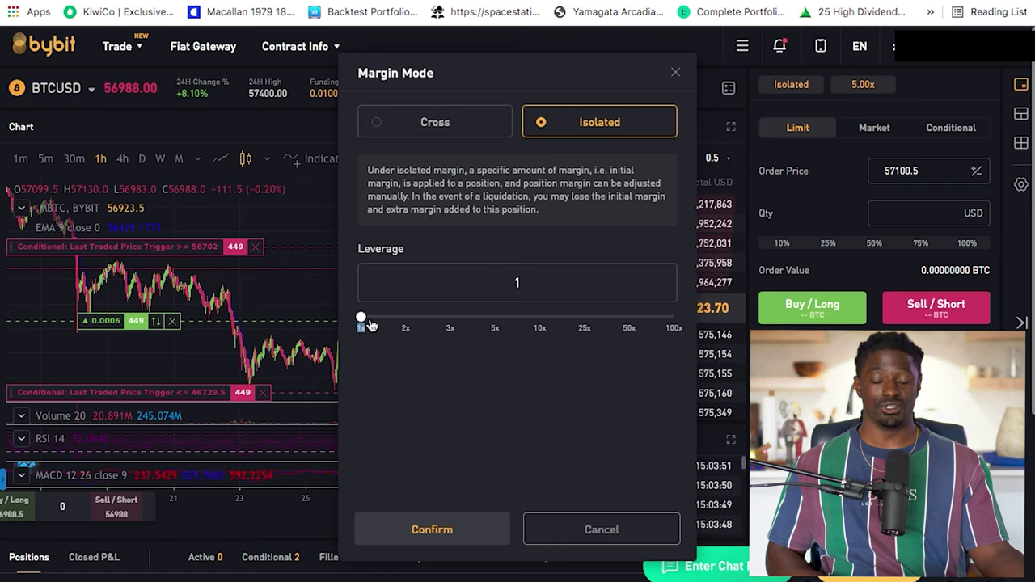
left_click(629, 320)
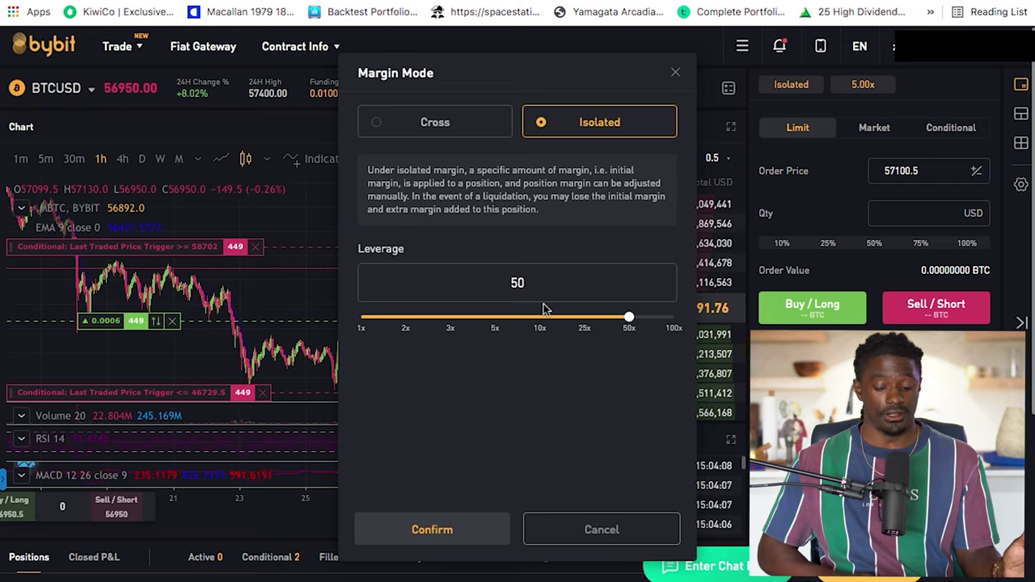
left_click_drag(628, 318, 688, 322)
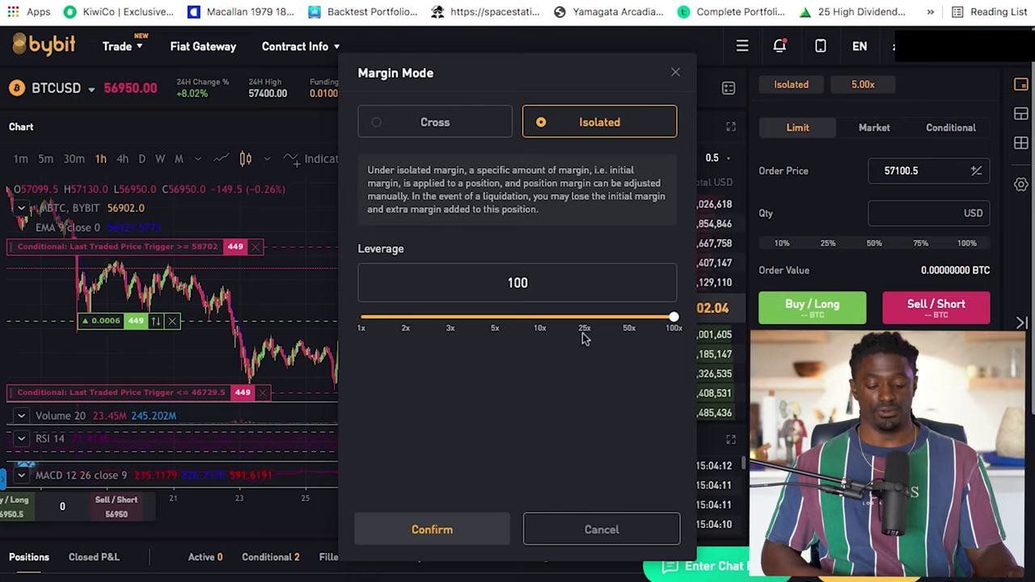
left_click(545, 319)
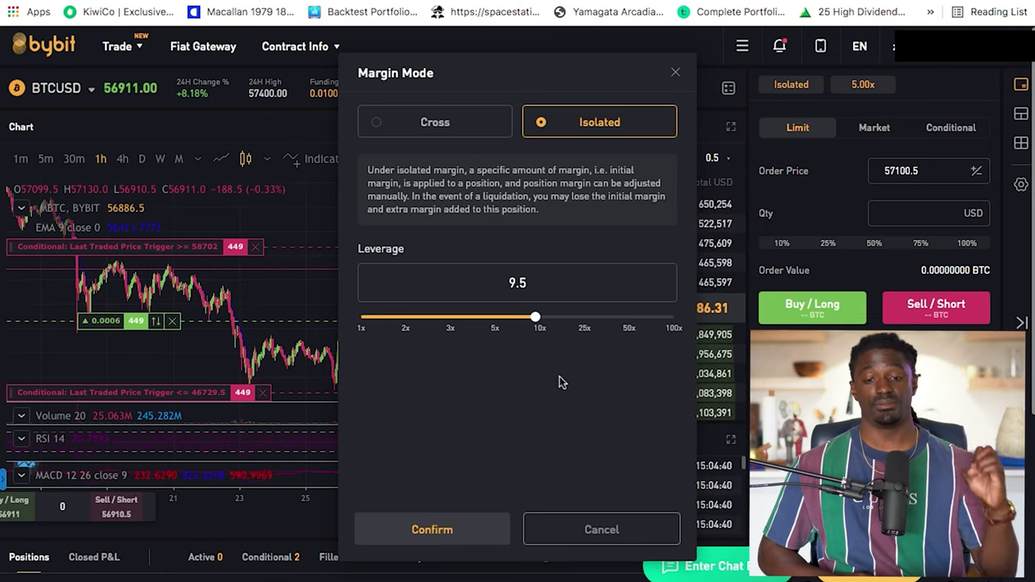
left_click(675, 75)
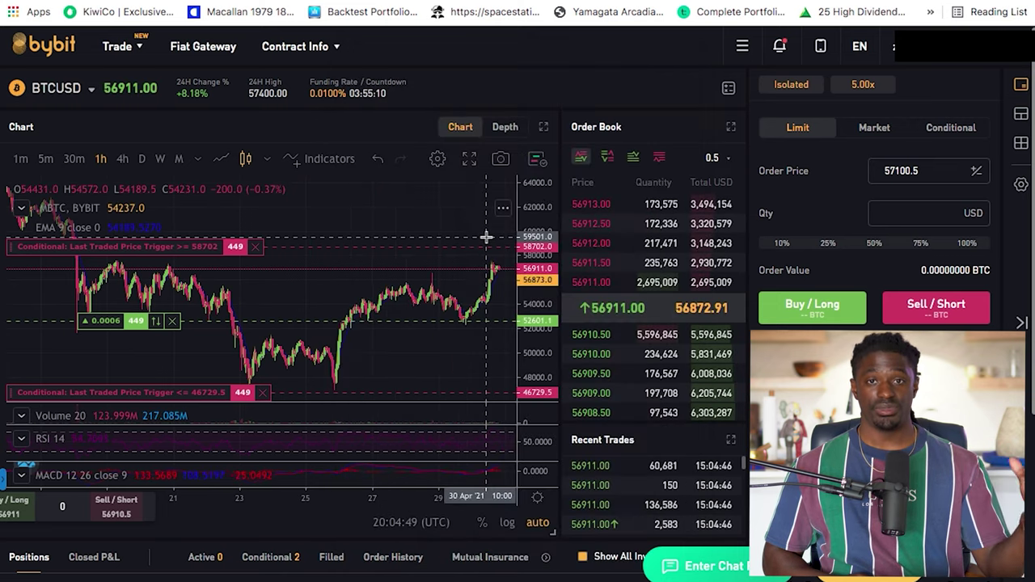
scroll(486, 237, "right", 5)
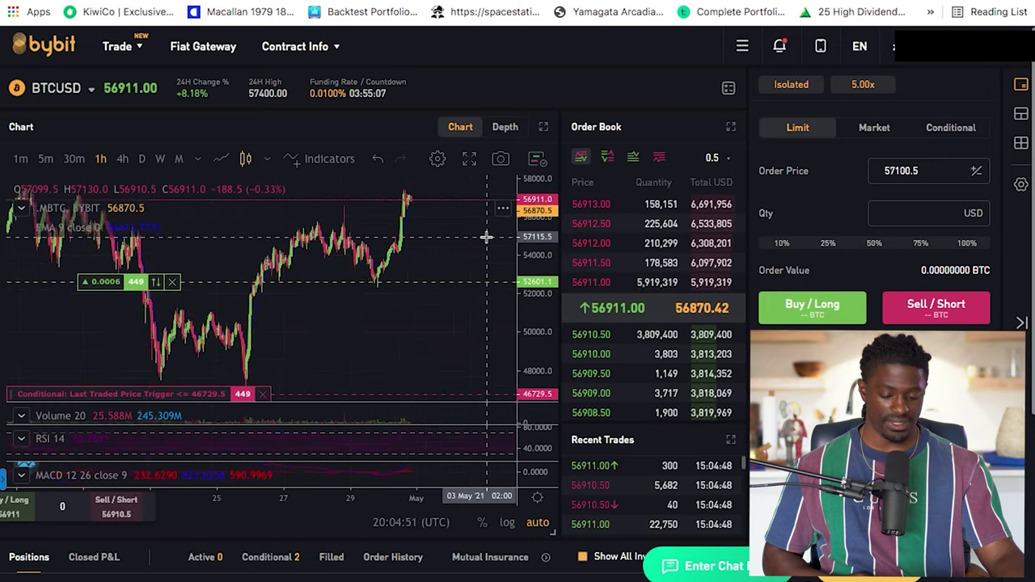
Move the 58702 conditional order line to about 56605 and switch the chart to 1h candles
scroll(486, 236, "down", 2)
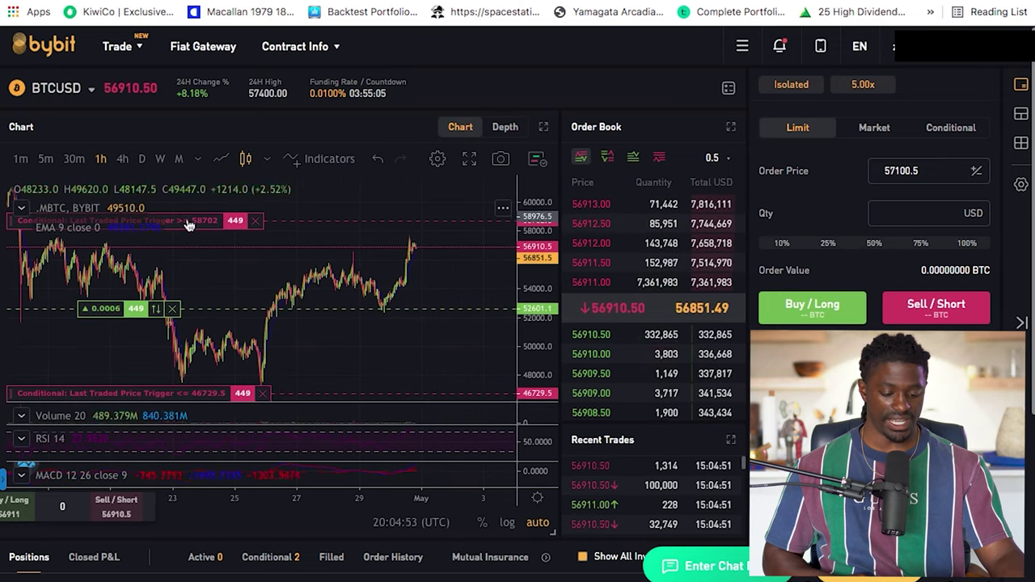
left_click_drag(191, 225, 194, 249)
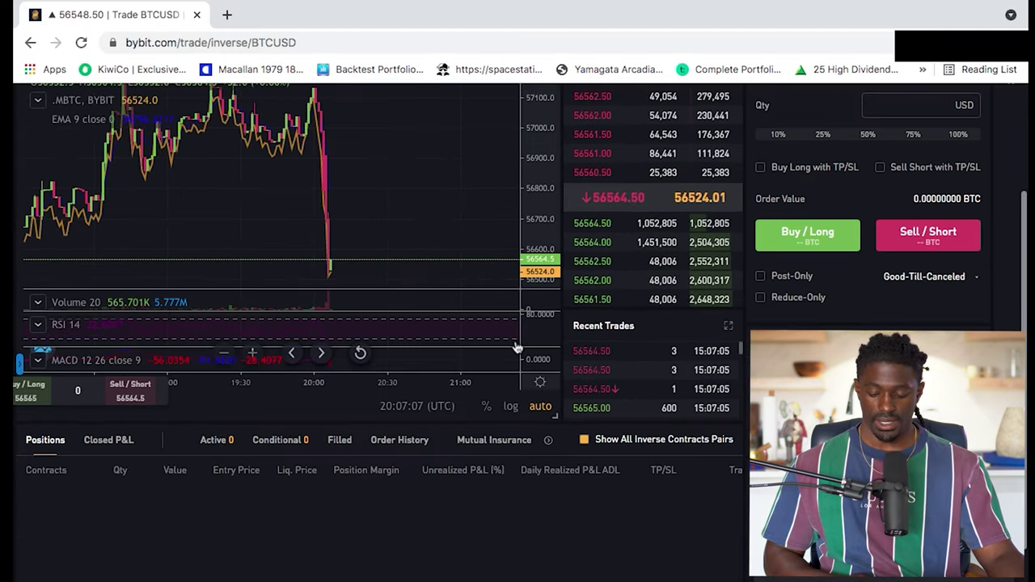
scroll(458, 173, "up", 3)
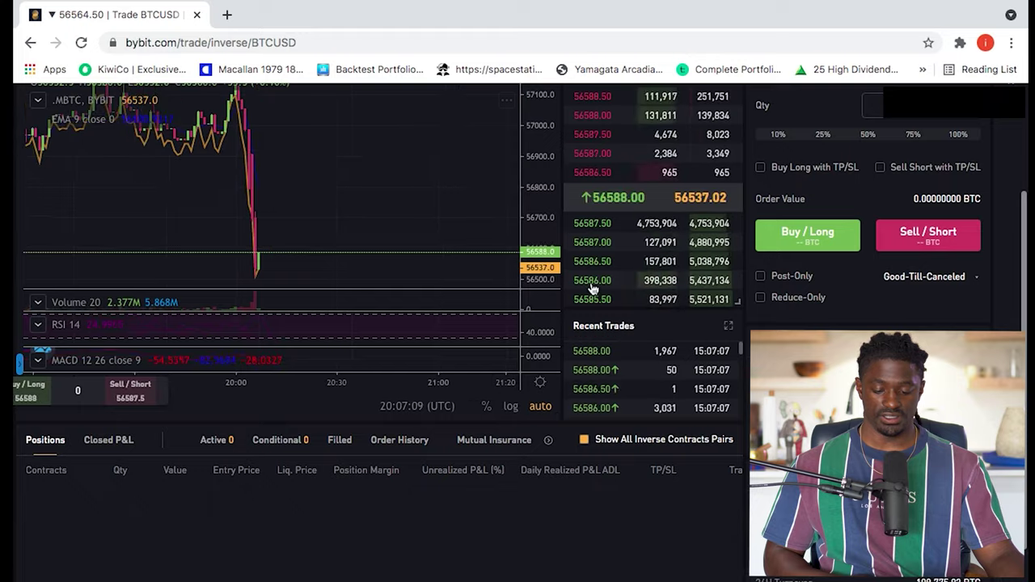
scroll(593, 289, "up", 2)
scroll(593, 289, "down", 1)
scroll(354, 283, "up", 3)
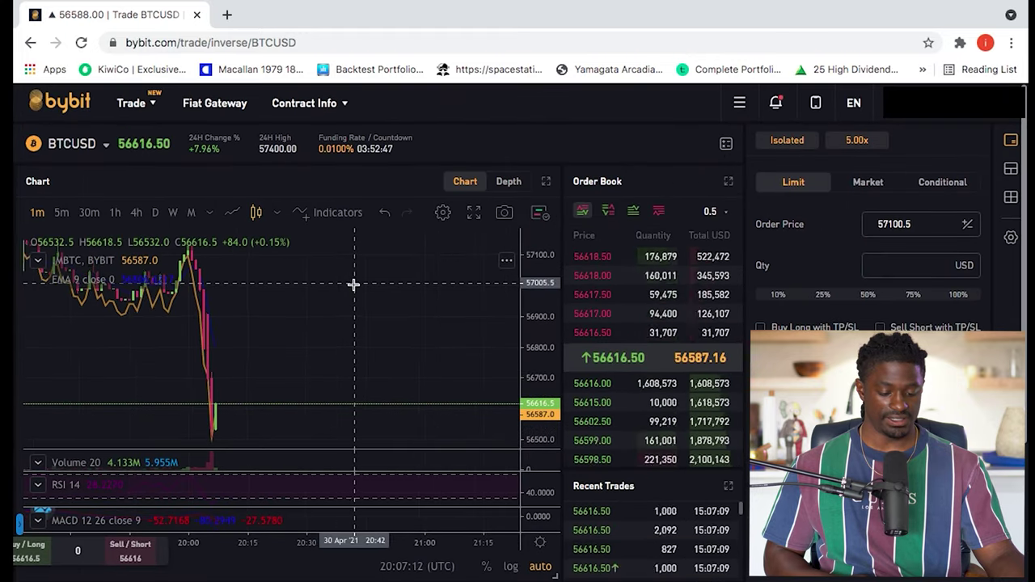
left_click(115, 212)
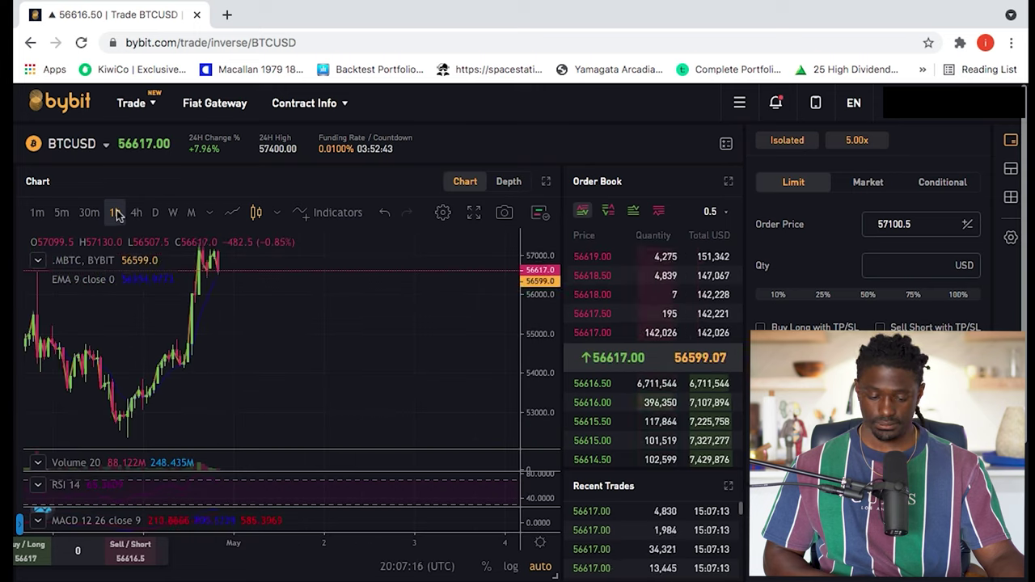
left_click(474, 212)
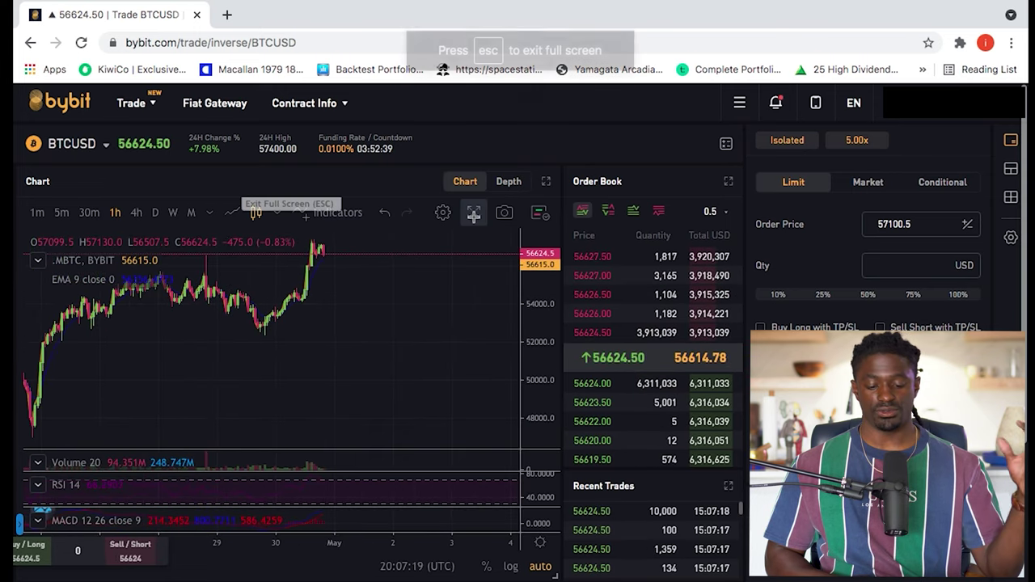
scroll(259, 240, "down", 5)
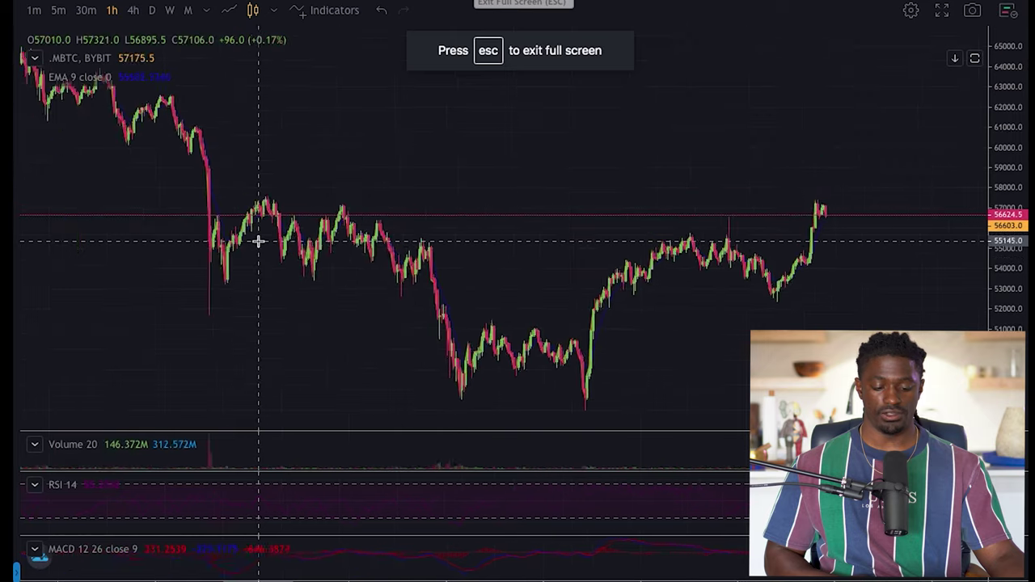
scroll(258, 240, "up", 3)
scroll(259, 240, "down", 2)
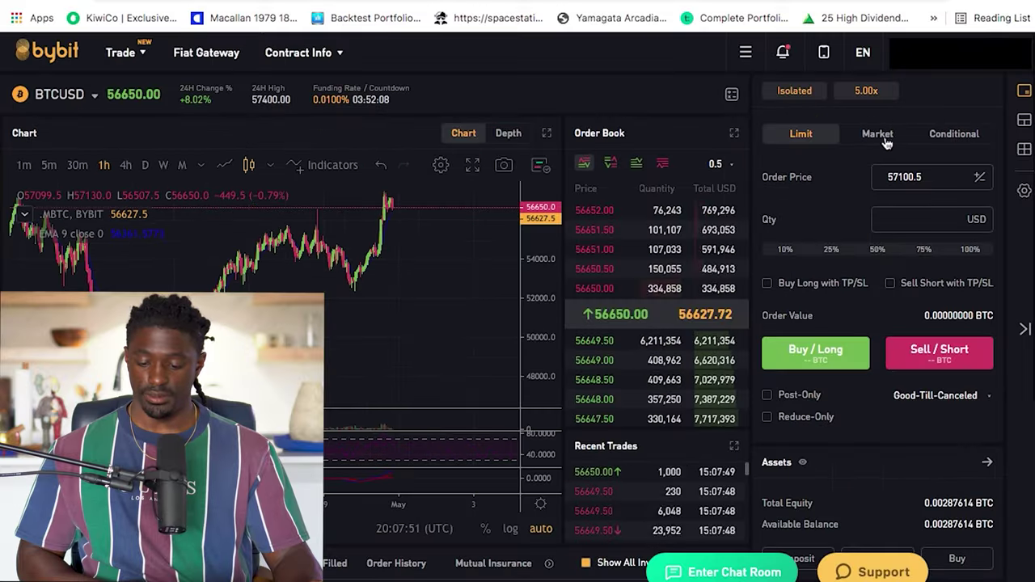
Switch to a Market order and confirm Isolated margin leverage at 25x
left_click(876, 136)
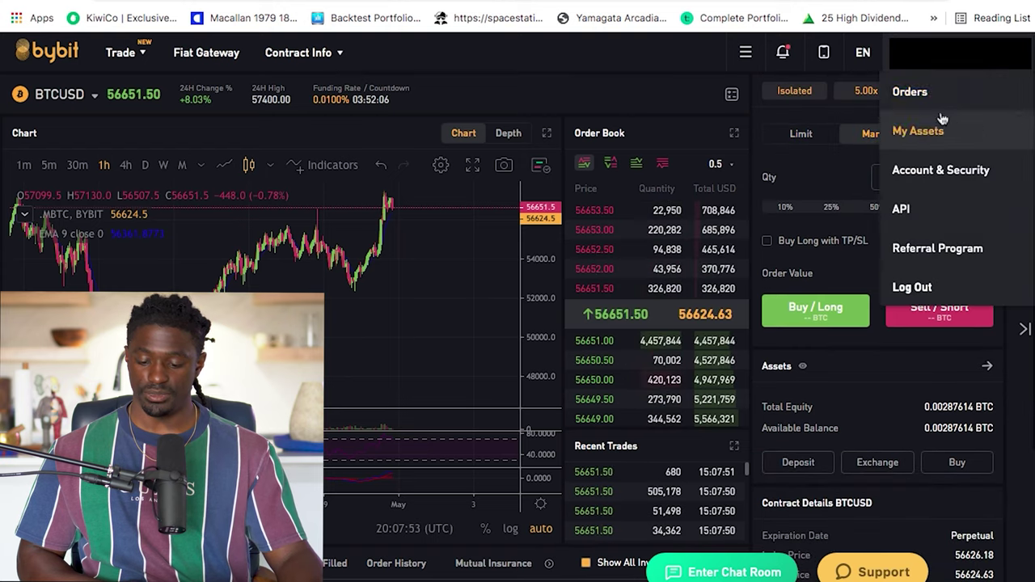
left_click(871, 102)
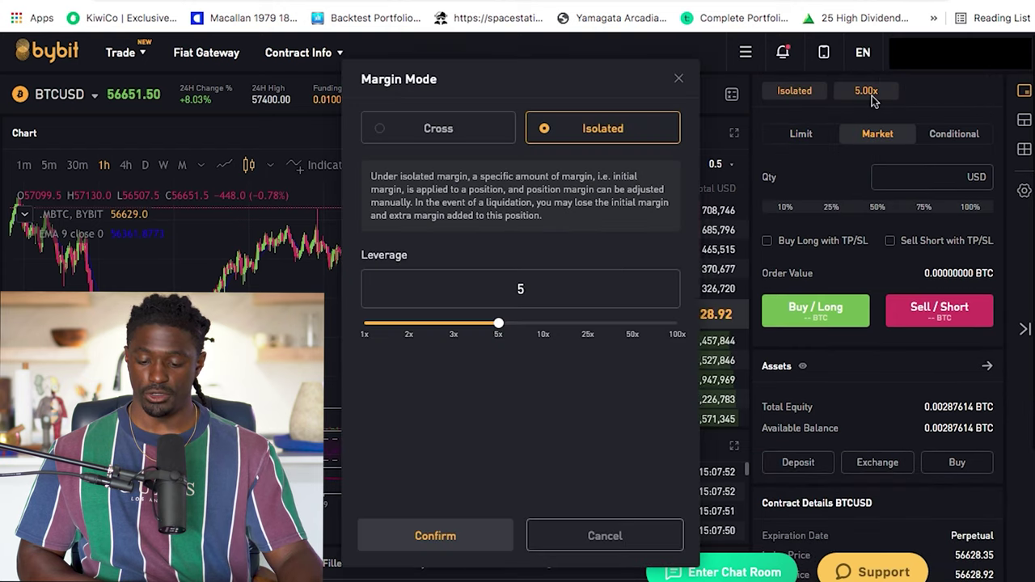
left_click(544, 327)
left_click_drag(544, 329, 544, 328)
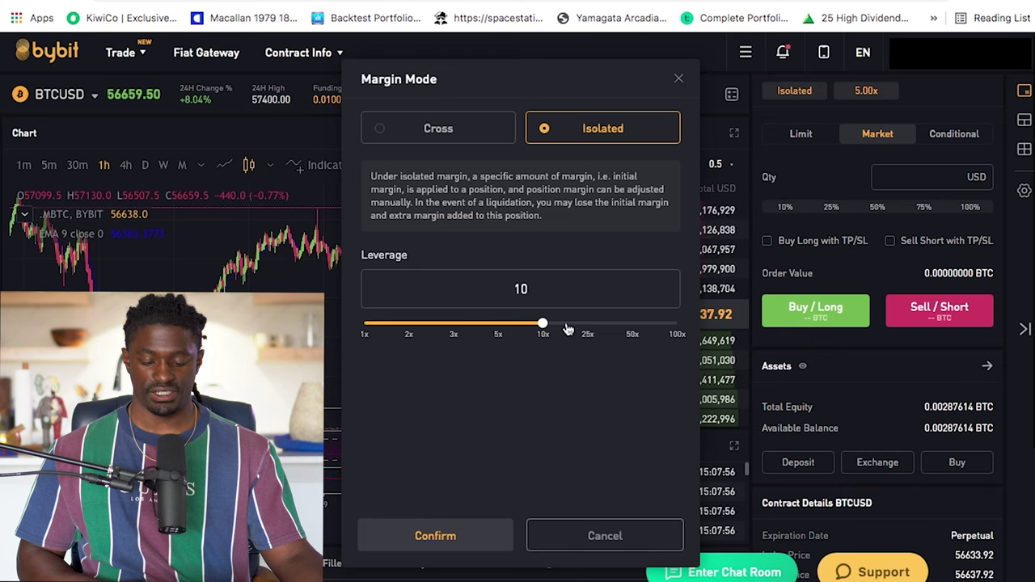
left_click(568, 327)
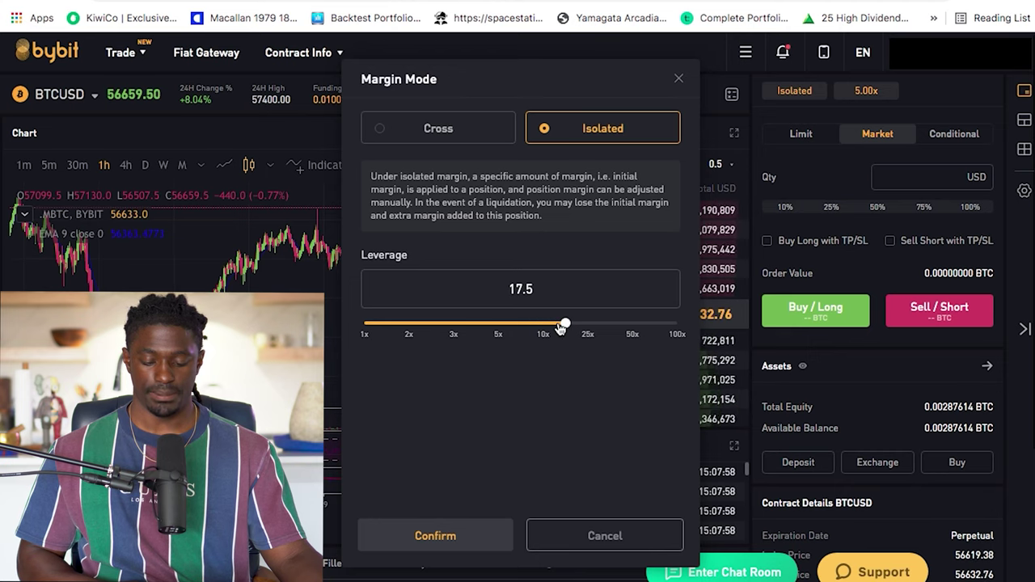
left_click_drag(560, 328, 587, 327)
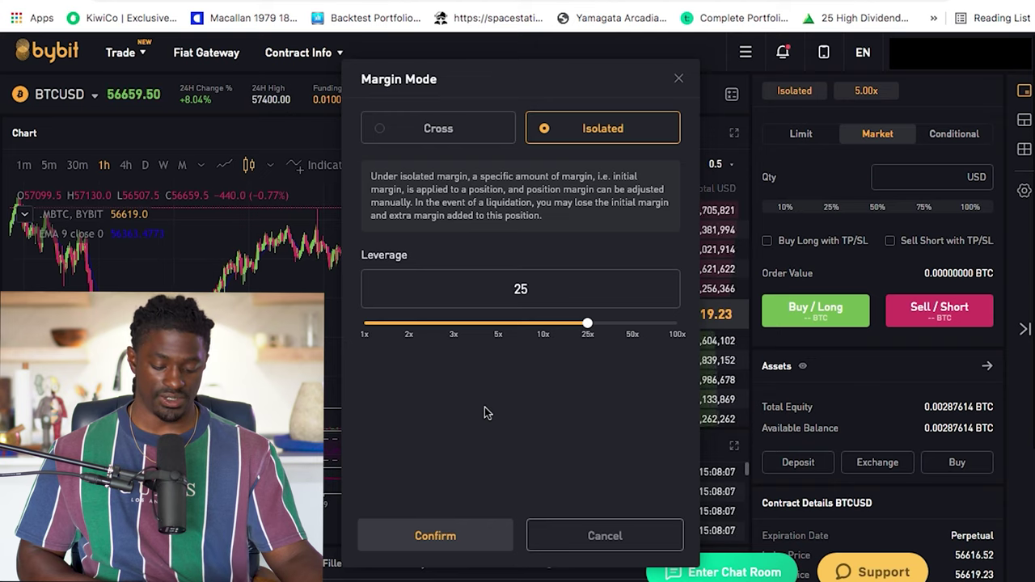
left_click(447, 538)
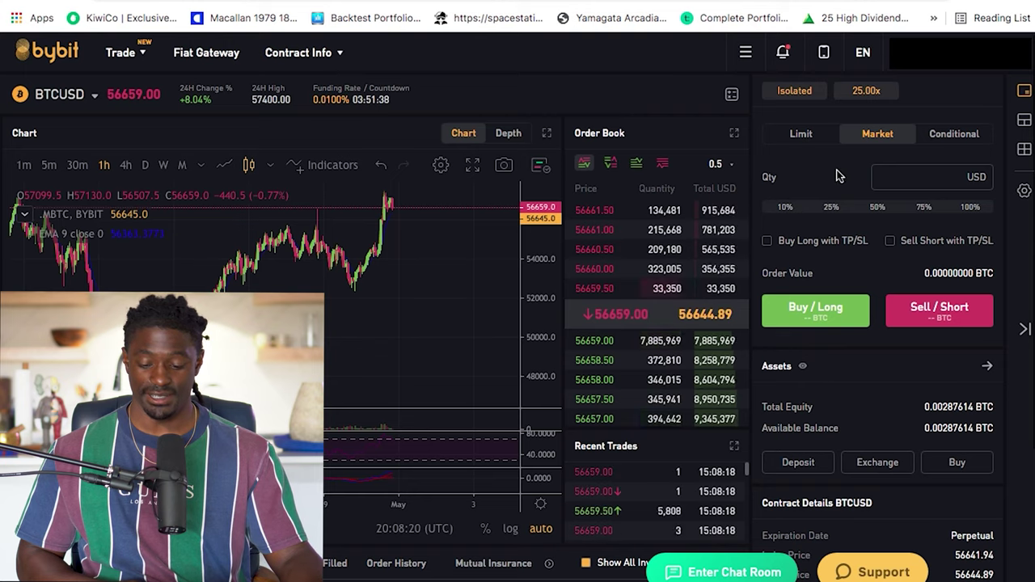
Set the order quantity to 100% of the available balance, 3926 USD
left_click(785, 208)
left_click(832, 208)
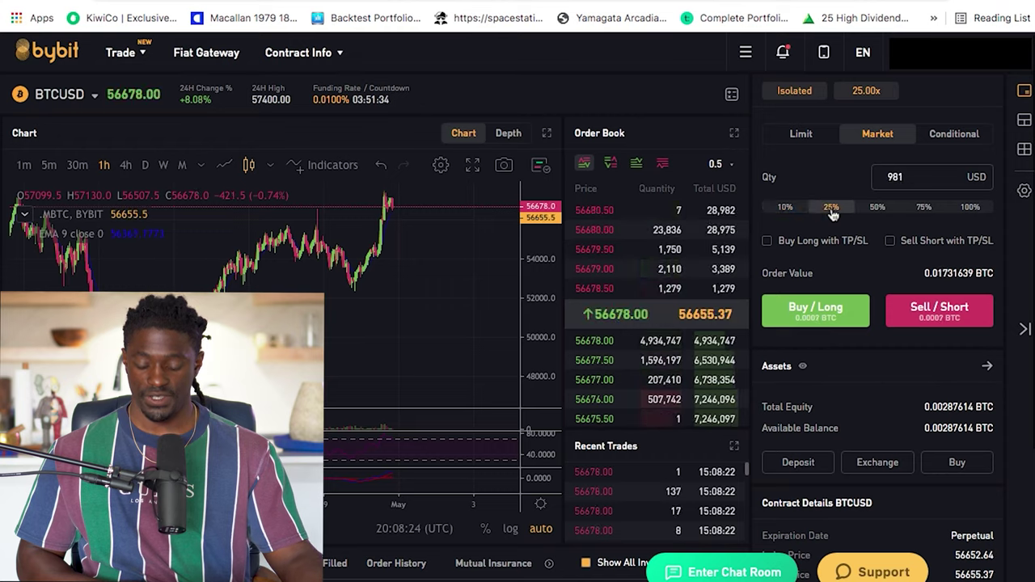
left_click(878, 208)
left_click(922, 208)
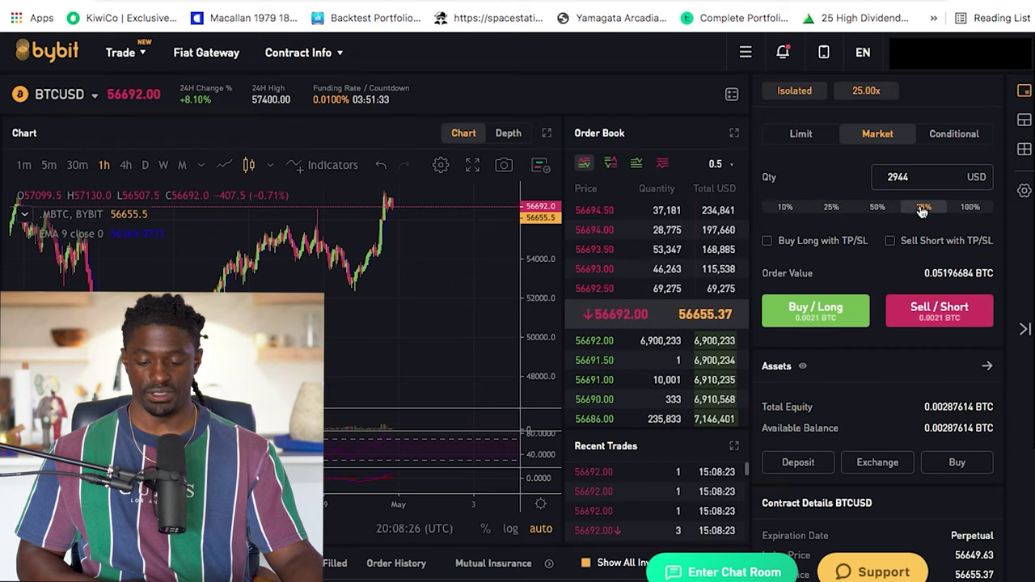
left_click(973, 208)
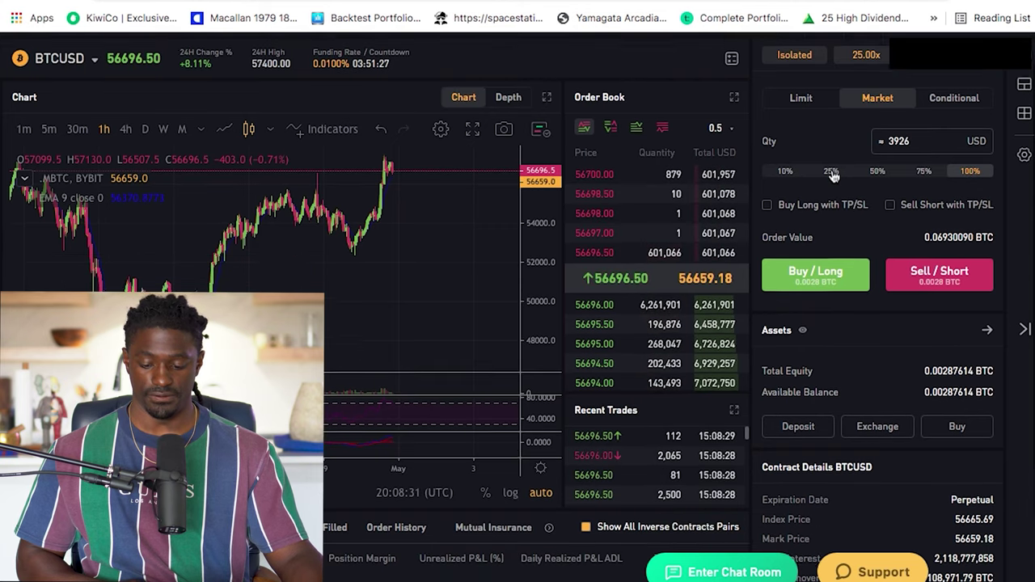
scroll(833, 174, "down", 1)
scroll(816, 198, "up", 1)
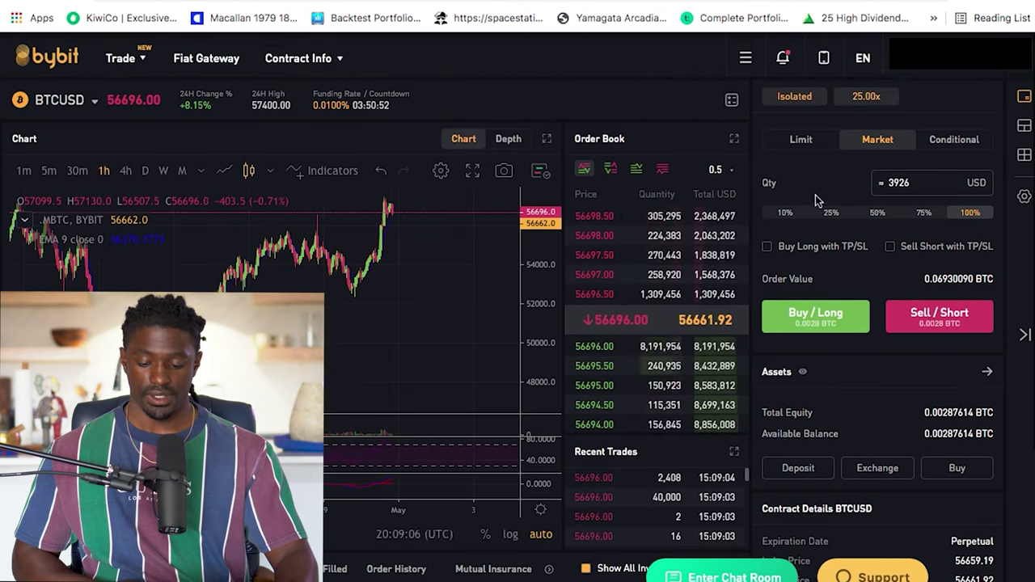
scroll(815, 198, "down", 1)
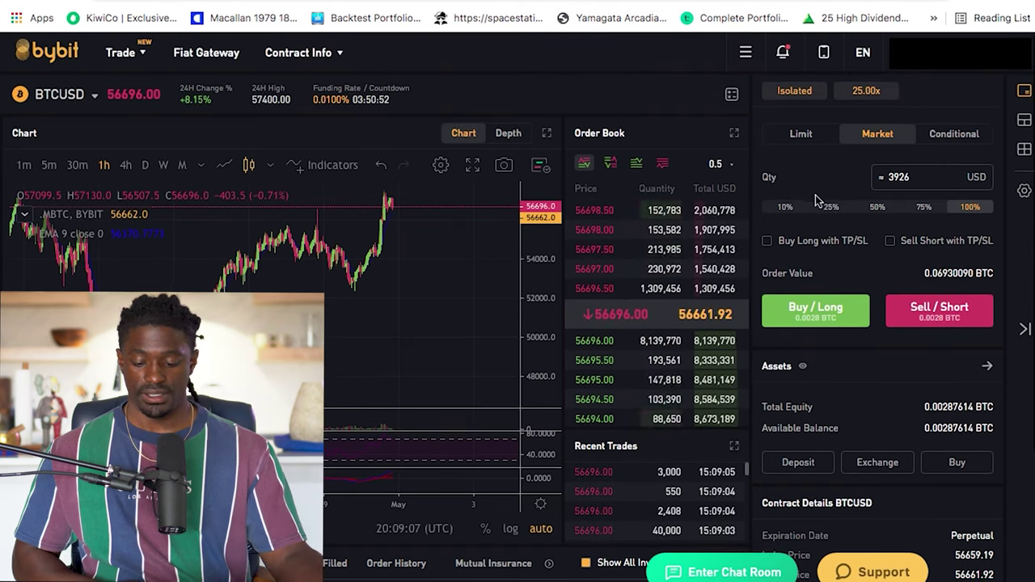
Enable TP/SL on the long with 100% take-profit (59,020.5) and 50% stop-loss (55,549)
left_click(804, 248)
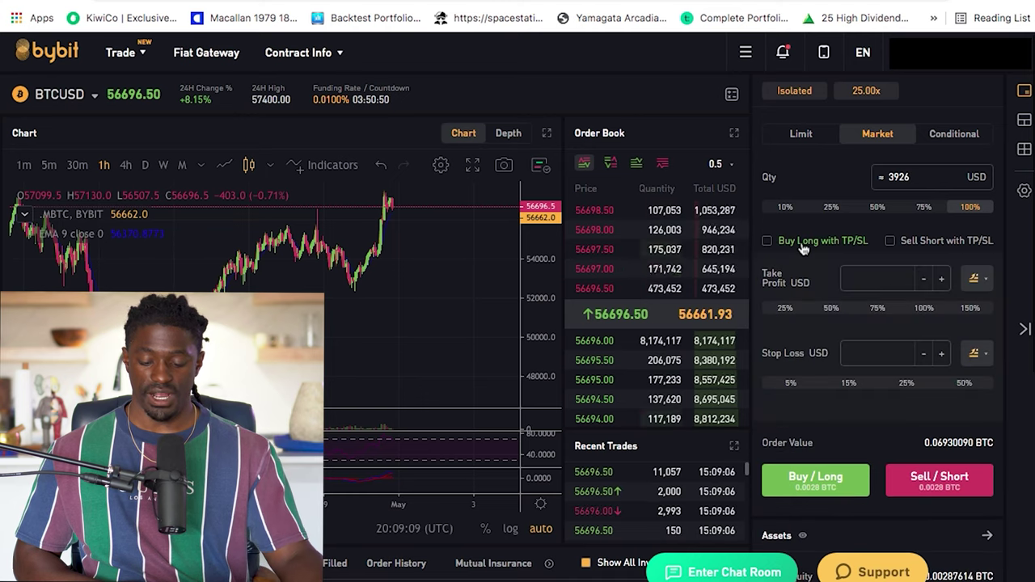
left_click(786, 310)
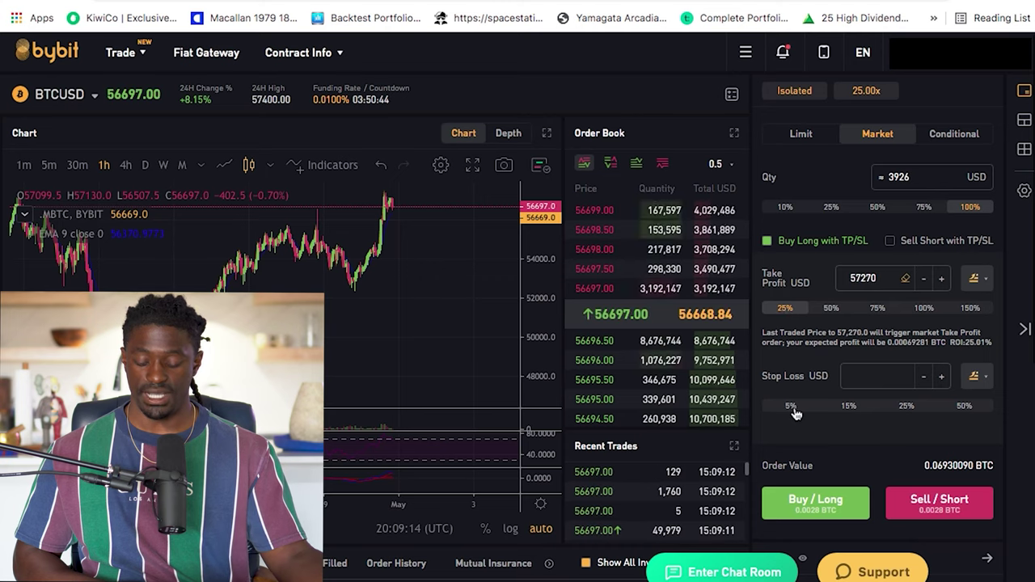
left_click(849, 407)
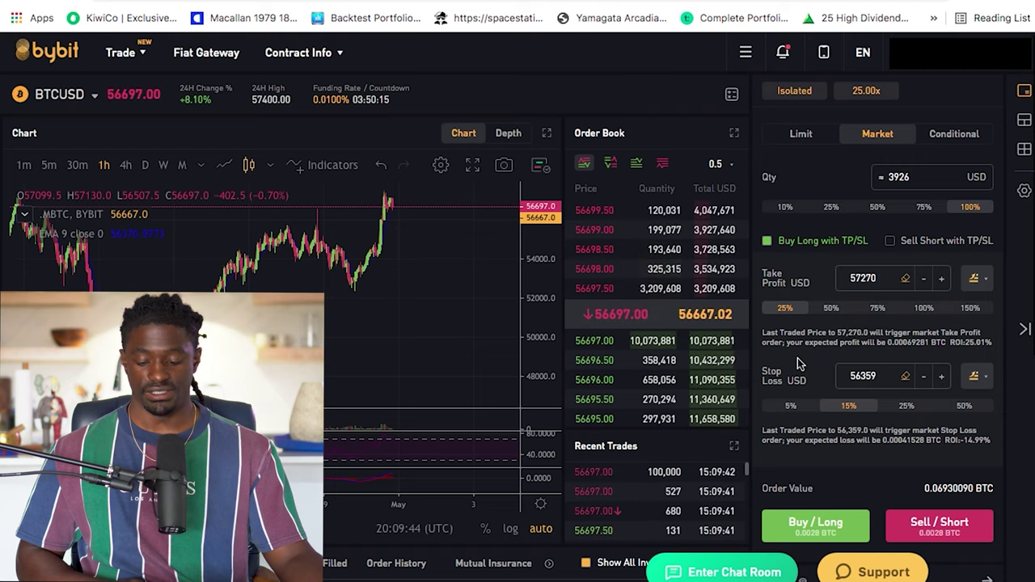
left_click(965, 411)
left_click(928, 312)
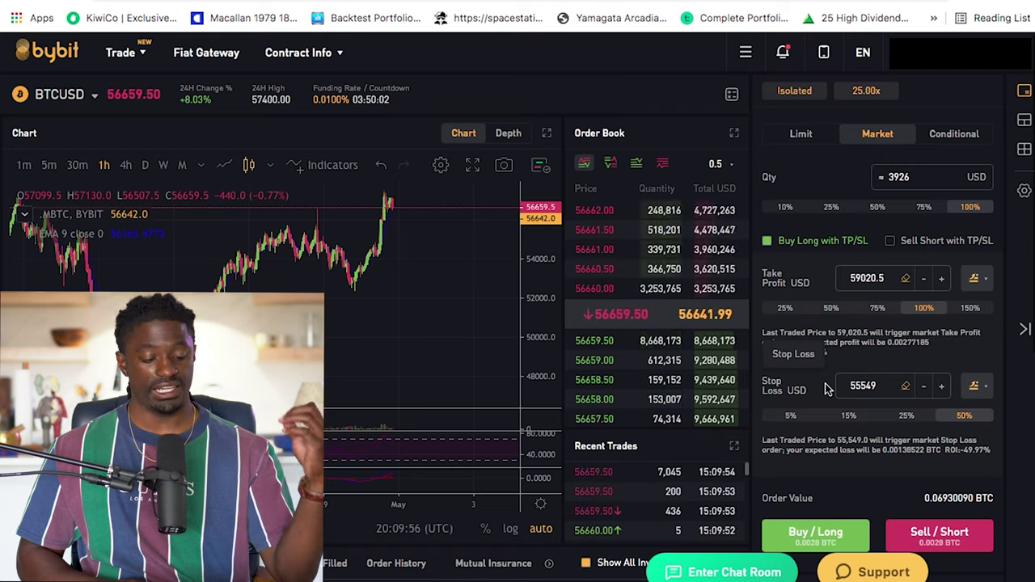
scroll(827, 388, "down", 1)
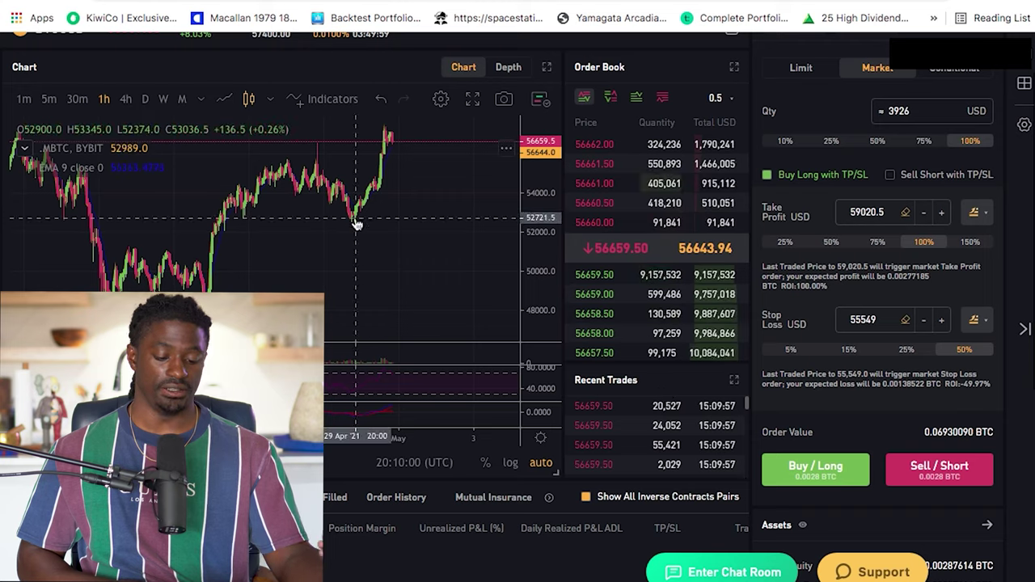
scroll(356, 225, "down", 3)
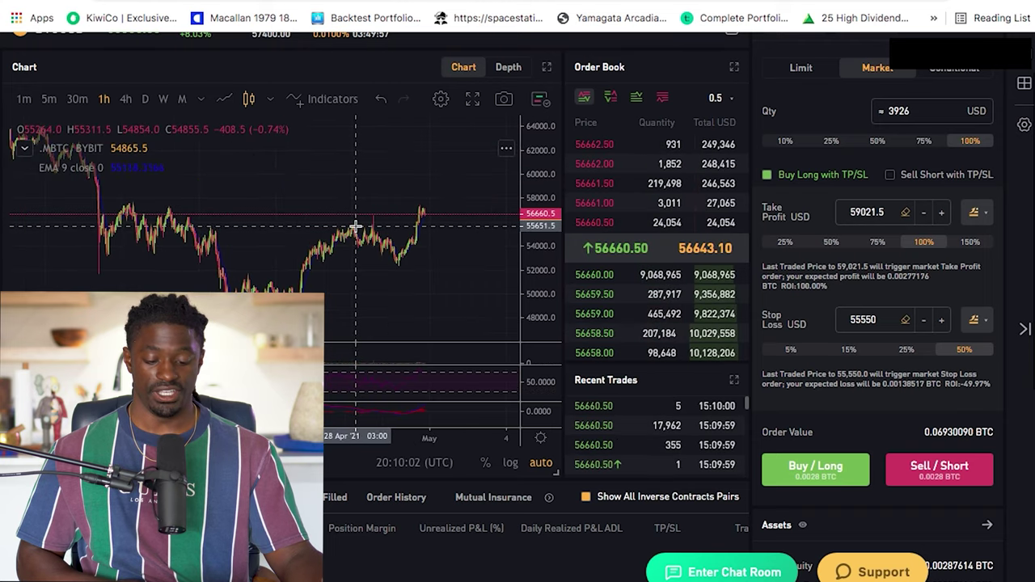
scroll(356, 225, "down", 2)
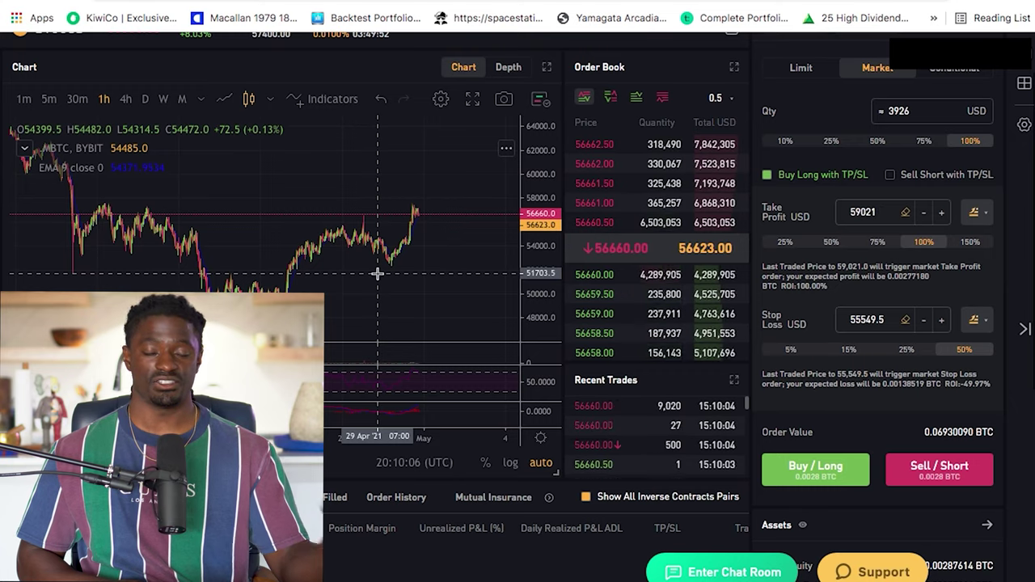
scroll(332, 534, "down", 1)
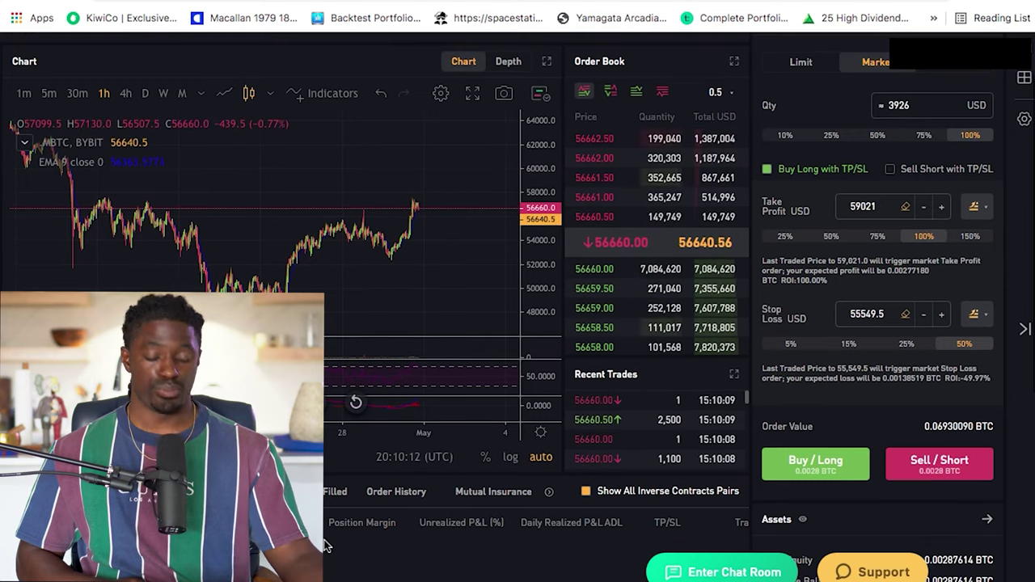
scroll(335, 538, "down", 1)
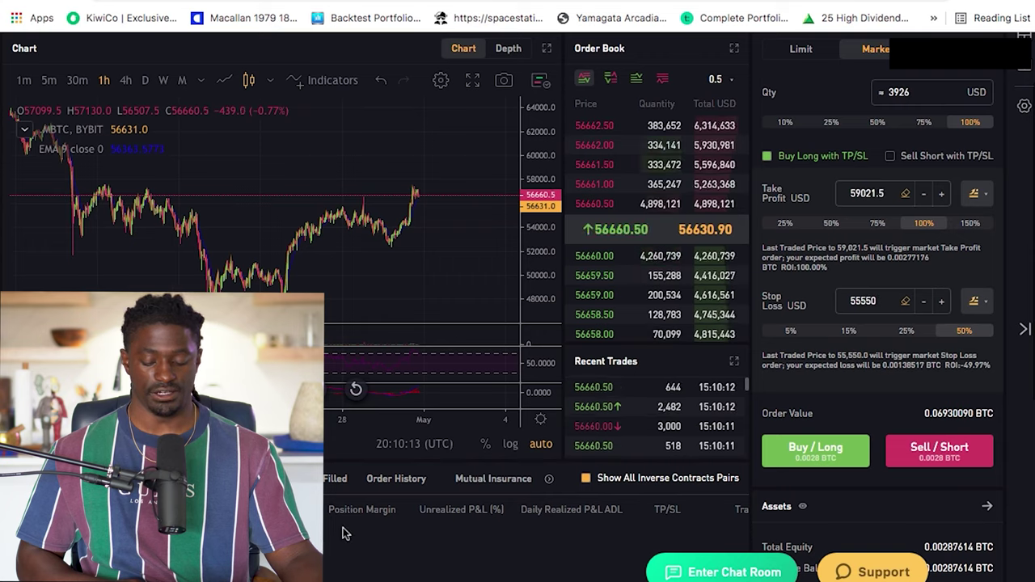